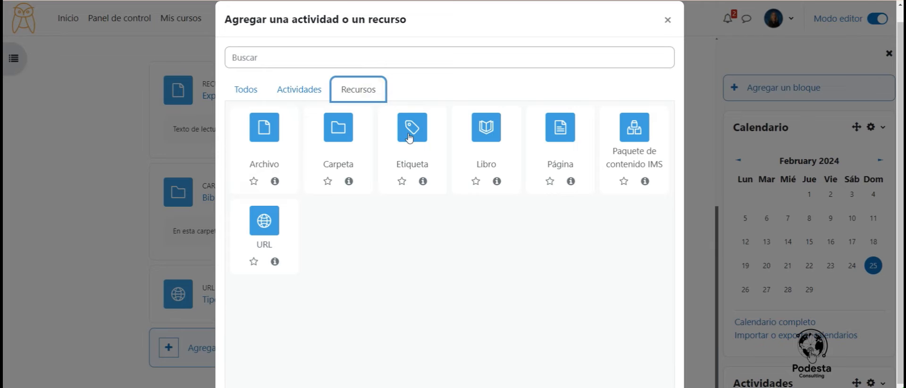
- Add an Etiqueta resource to Tema 1, show all its editor's formatting tools and enter "Actividades" as the label text
left_click(410, 137)
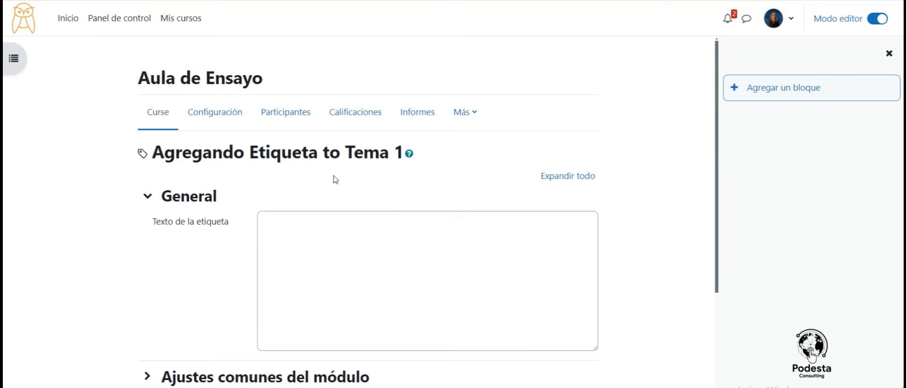
scroll(335, 180, "down", 2)
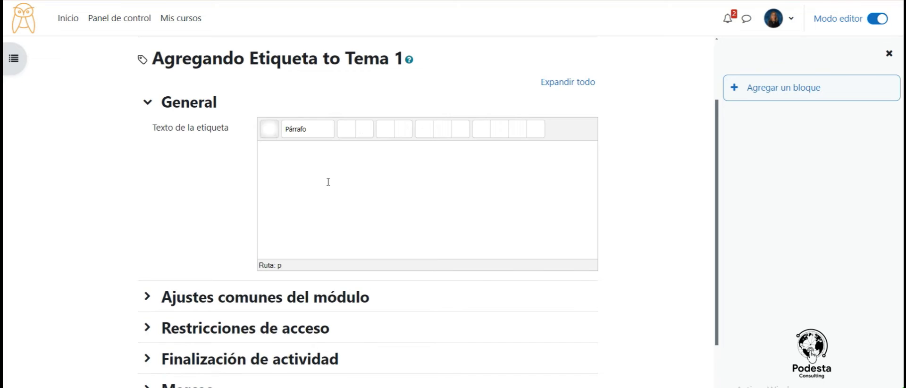
left_click(276, 134)
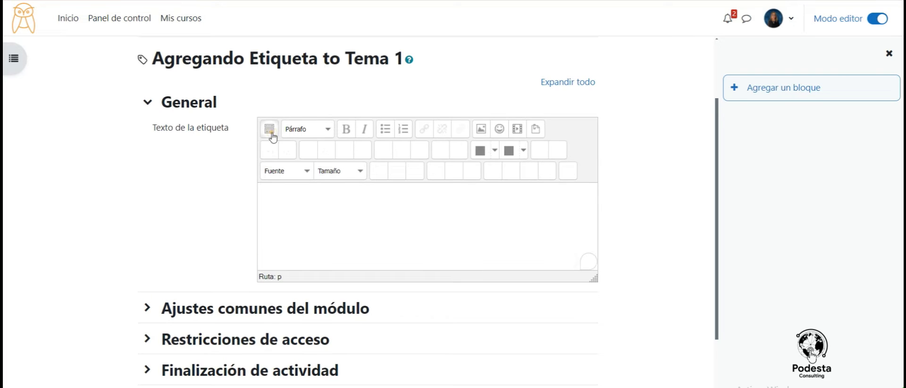
left_click(296, 199)
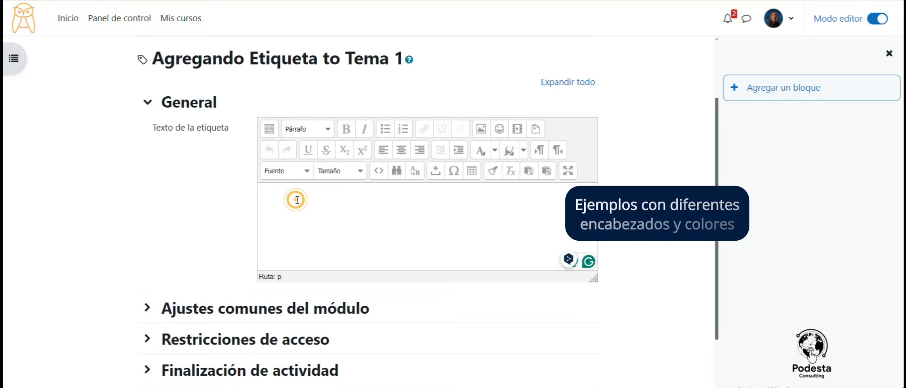
type("Actividades")
- Try Encabezado 1 on the word "Actividades", and settle on the Encabezado 2 format
double_click(315, 191)
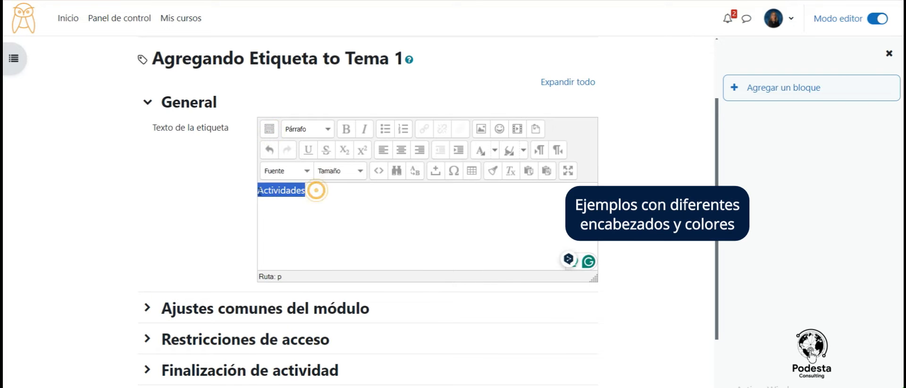
left_click(328, 129)
left_click_drag(424, 169, 426, 189)
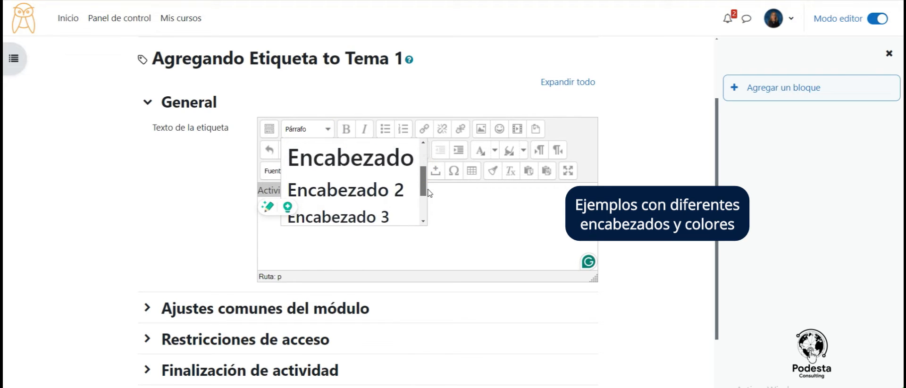
left_click(349, 158)
left_click(328, 130)
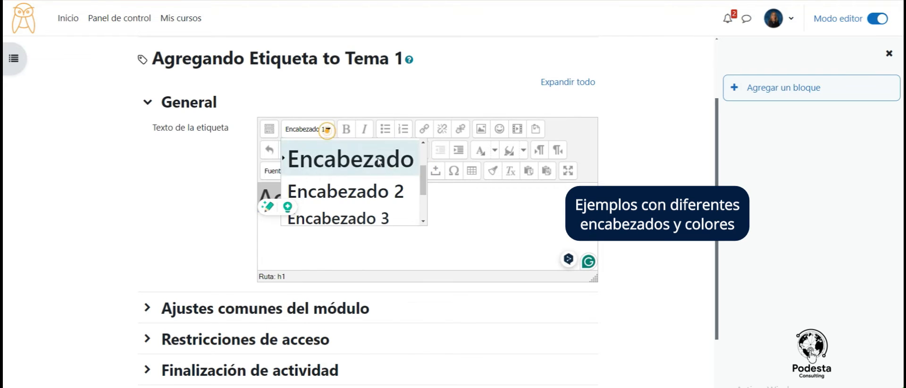
left_click(346, 191)
- Copy the "Actividades" heading and colour the original text dark blue
left_click_drag(363, 192, 262, 194)
key("ctrl+c")
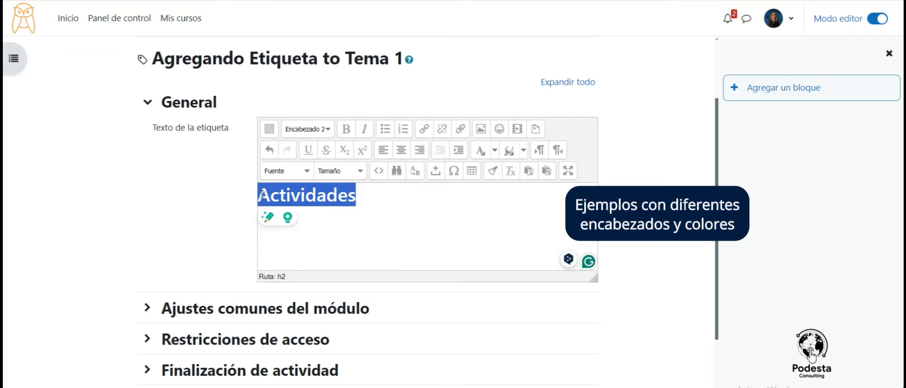
left_click(494, 151)
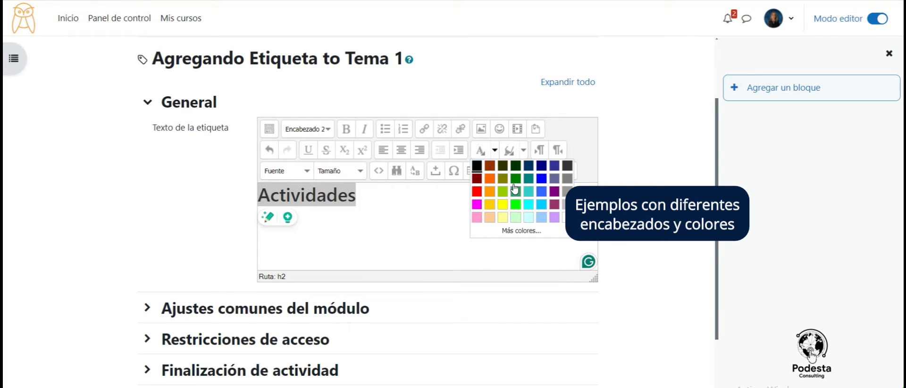
left_click(539, 181)
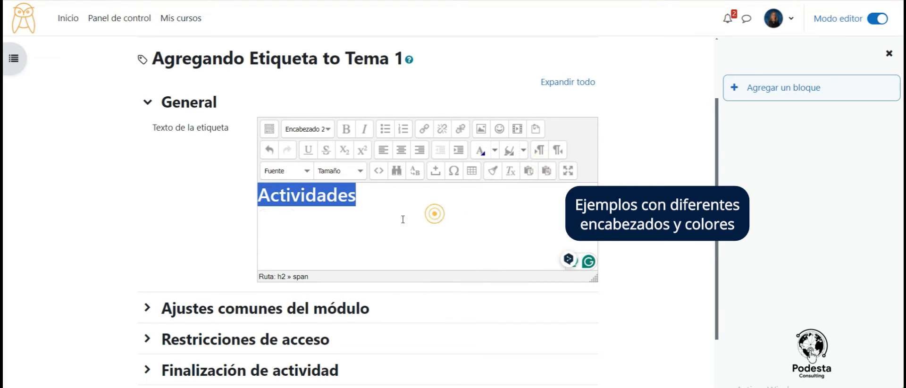
- Paste a second "Actividades" line below the heading and format it as Encabezado 3
left_click(365, 212)
key("Return")
key("ctrl+v")
double_click(360, 223)
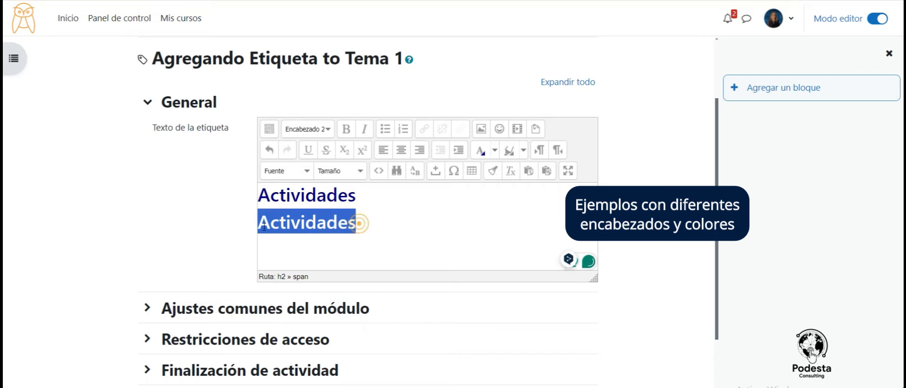
left_click(325, 132)
left_click(338, 217)
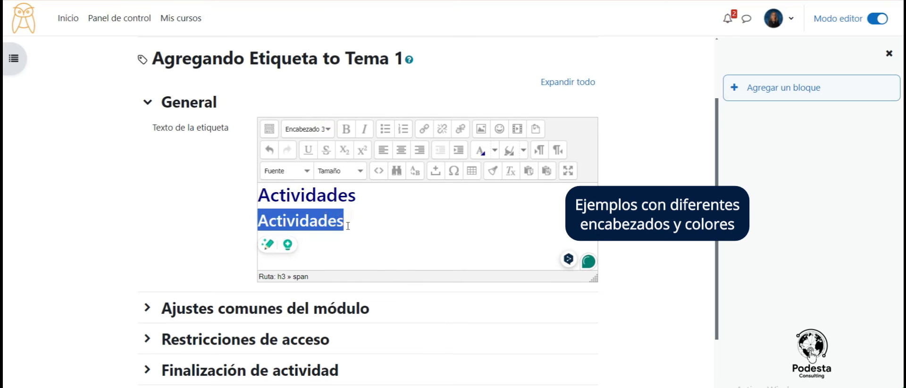
- Add a third "Actividades" line formatted as Encabezado 6 and colour its text lime green
left_click(348, 226)
left_click(325, 131)
scroll(329, 187, "down", 2)
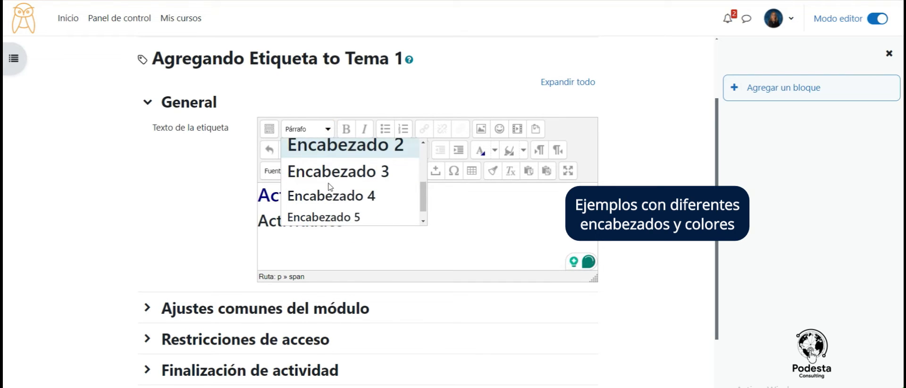
scroll(387, 199, "down", 1)
left_click(390, 219)
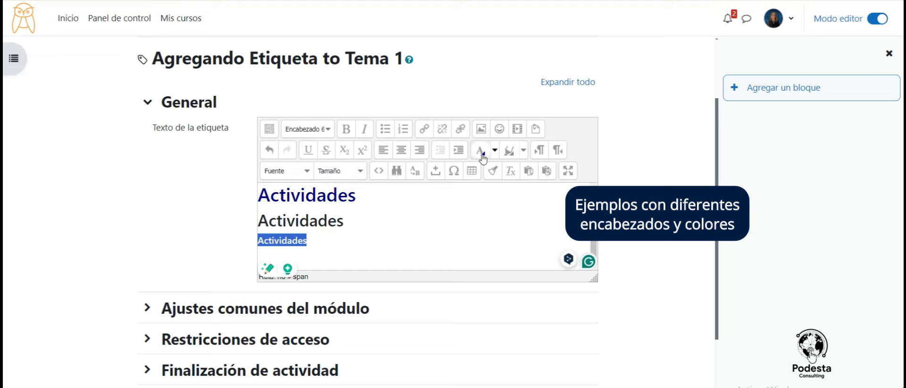
left_click(494, 150)
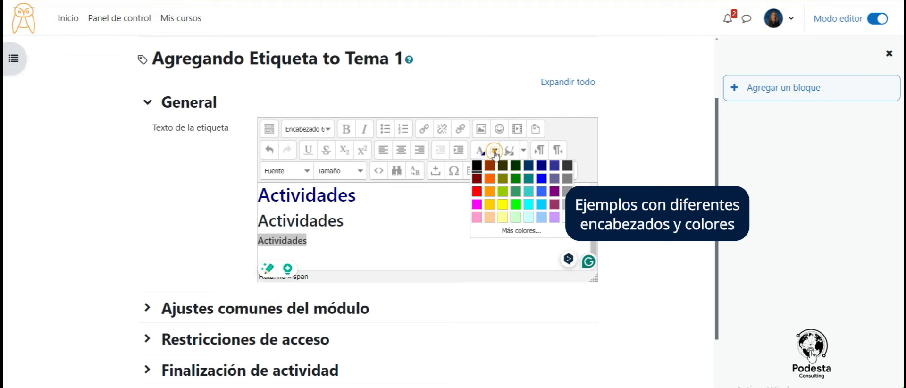
left_click(499, 186)
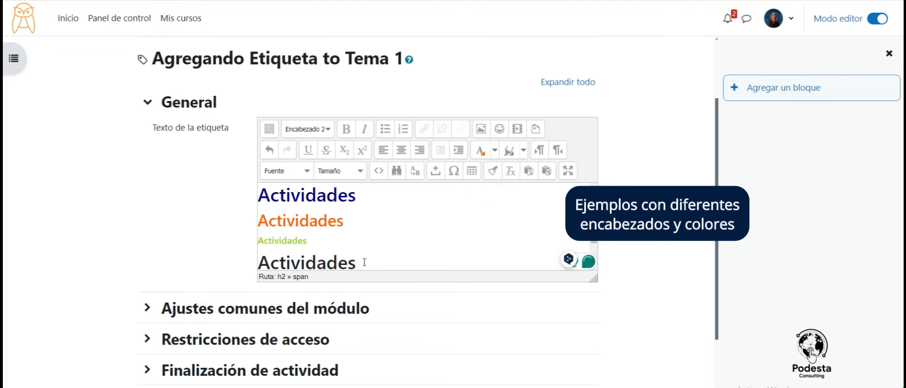
- Apply a background highlight colour to the fourth "Actividades" line in the label text
left_click_drag(364, 262, 267, 231)
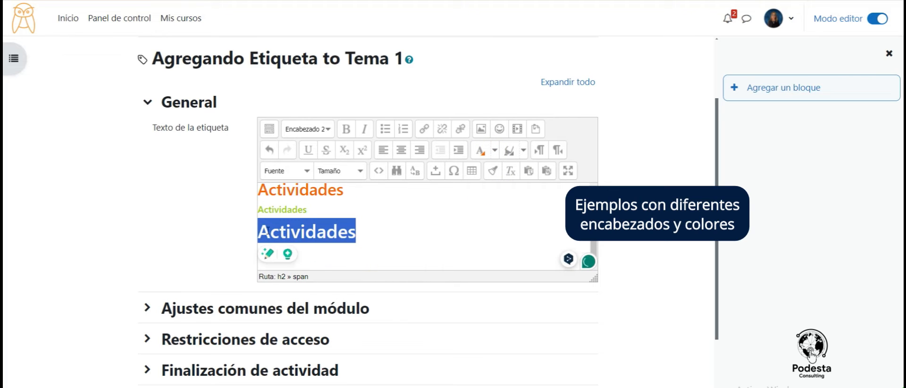
left_click(524, 150)
left_click(529, 200)
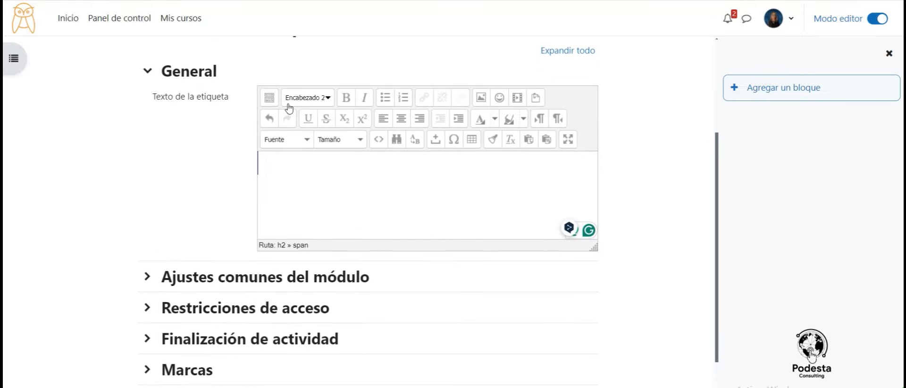
- Upload 1.png from the etiquetas folder as the image for the emptied label text
scroll(289, 108, "up", 1)
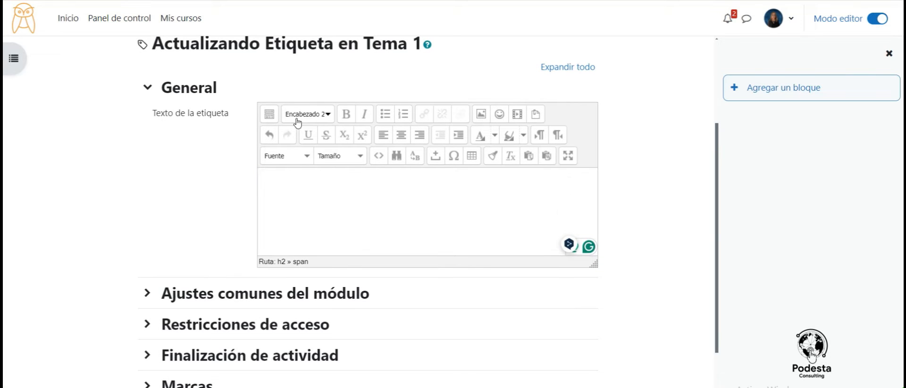
left_click(485, 121)
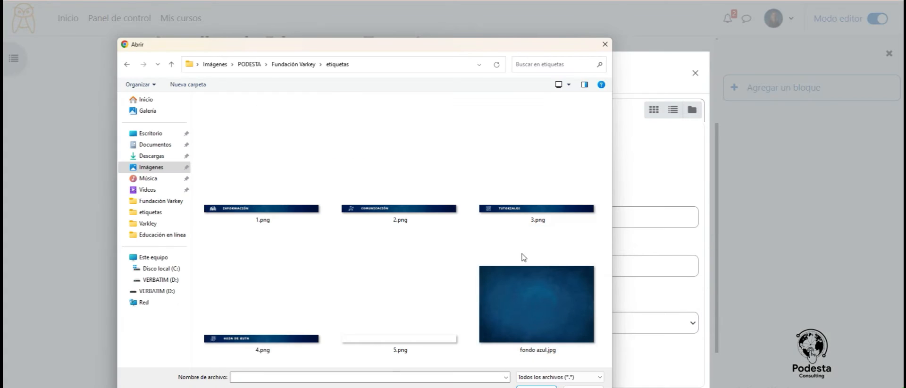
left_click(273, 216)
left_click(537, 387)
left_click(506, 361)
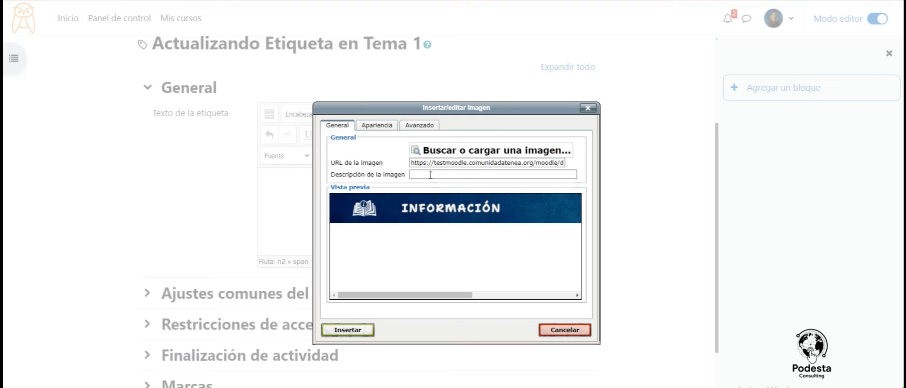
- Insert the banner image with the description "Información" and save the label, returning to the course
left_click(430, 174)
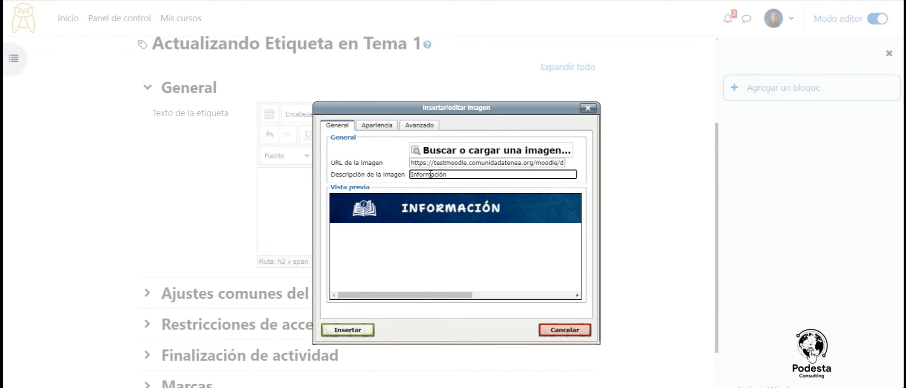
left_click(348, 329)
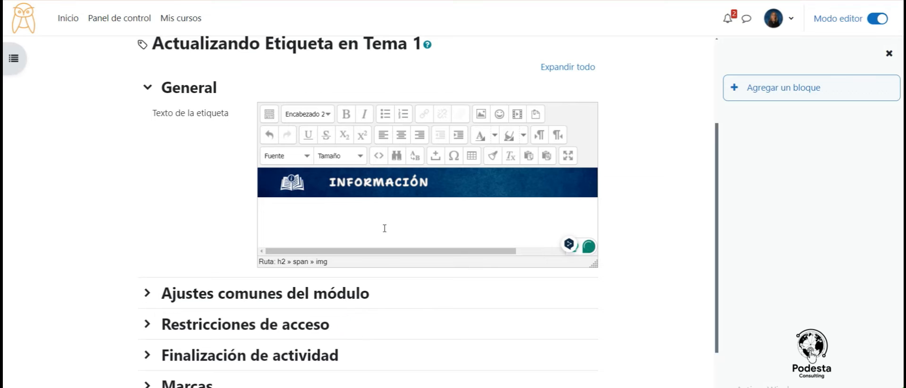
scroll(368, 236, "down", 3)
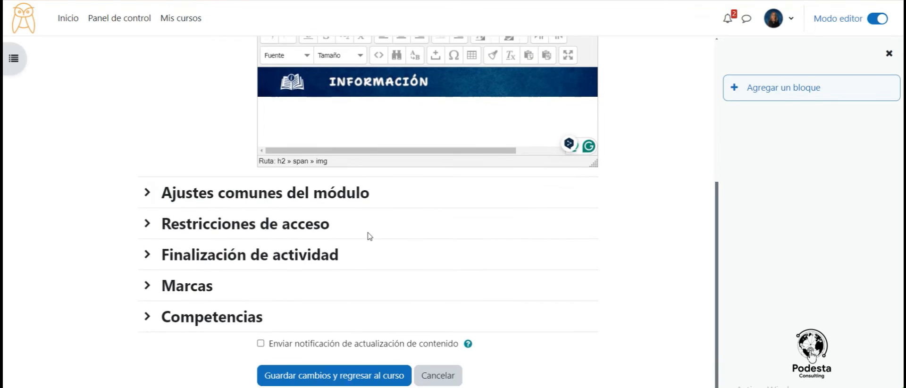
left_click(326, 357)
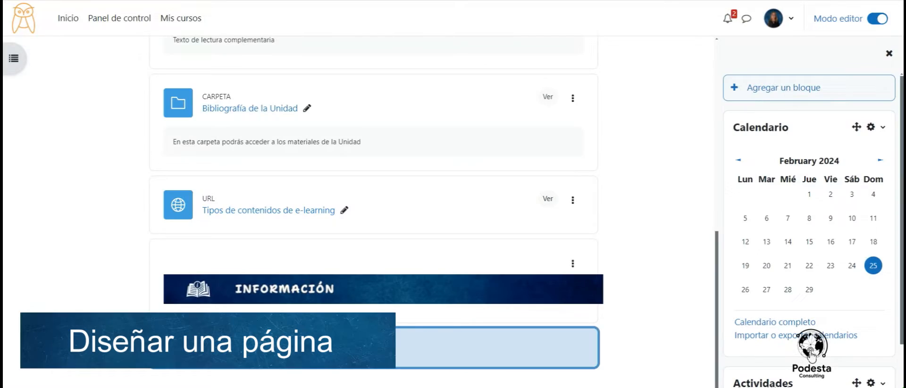
- Add a Página resource to the section and name it "Clase 1"
left_click(270, 353)
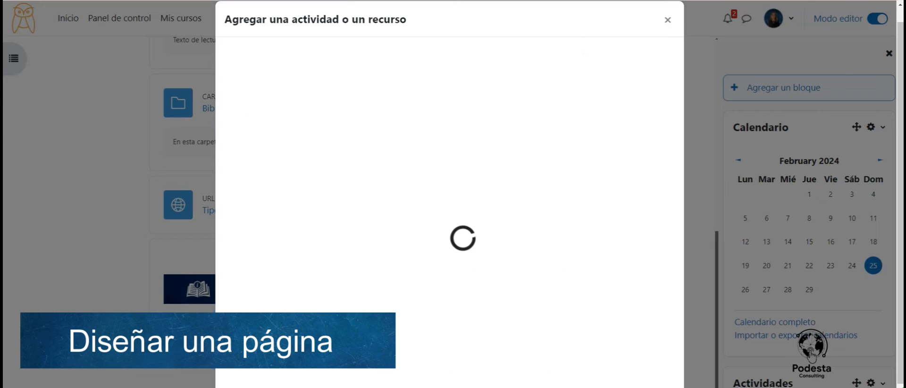
left_click(359, 93)
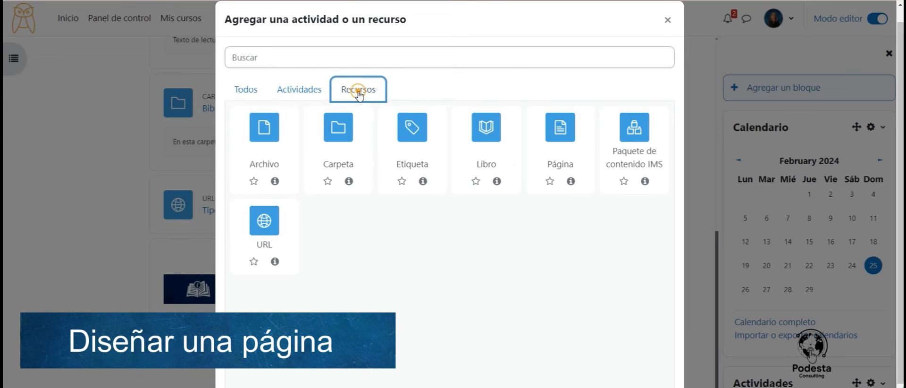
left_click(566, 133)
scroll(523, 119, "down", 2)
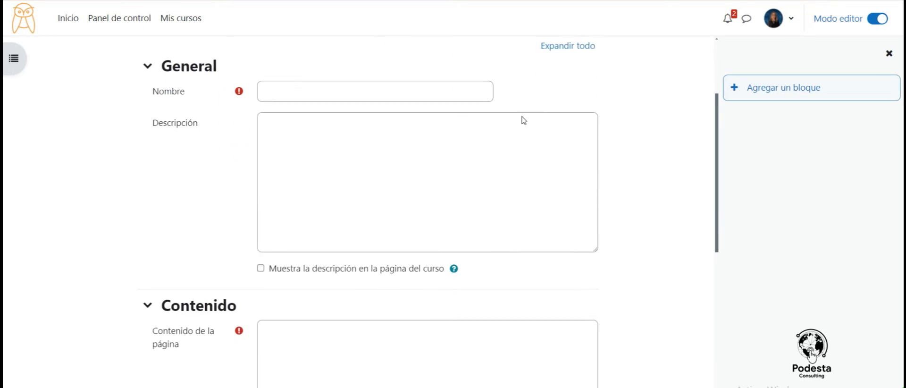
left_click(350, 80)
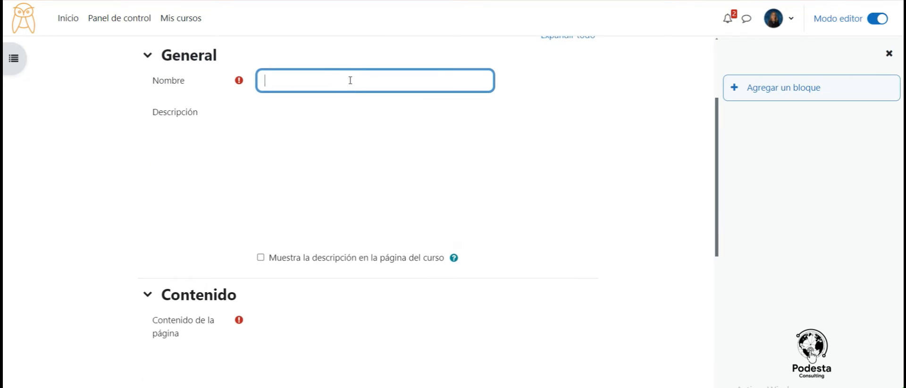
type("Clase 1")
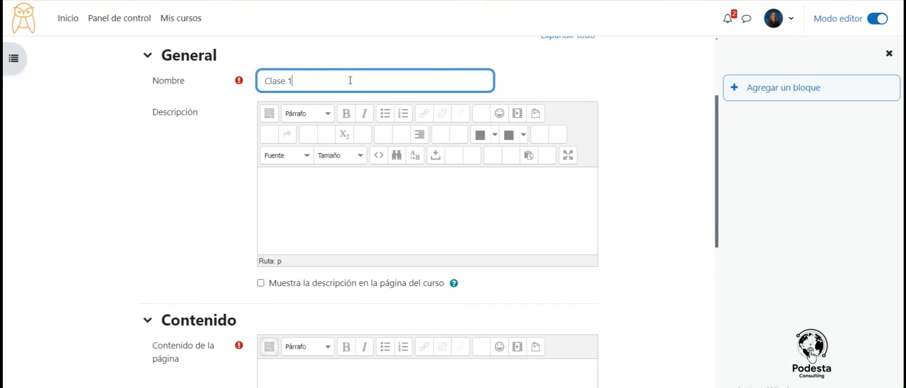
- Show all formatting tools in the Contenido de la página editor and place the cursor in its text area
scroll(330, 206, "down", 4)
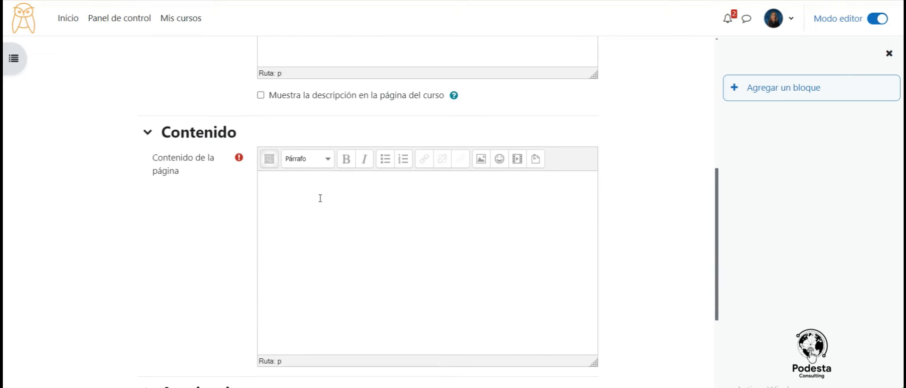
left_click(269, 159)
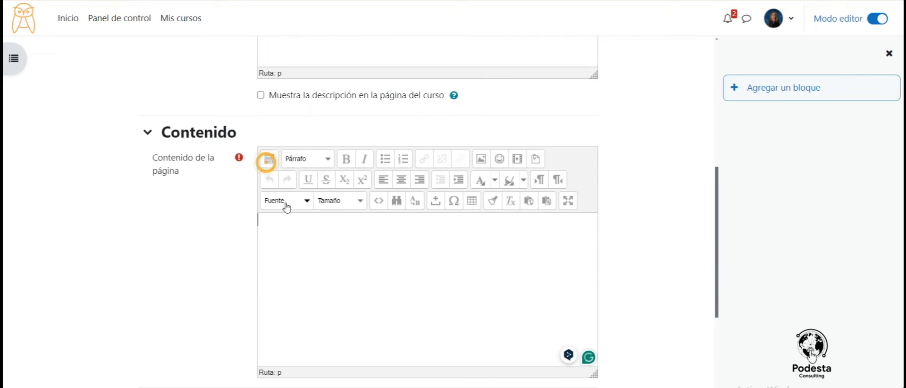
left_click(301, 229)
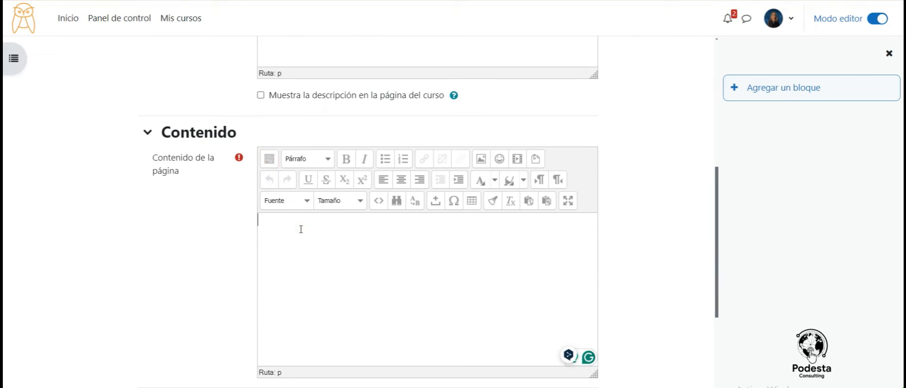
- Save the page, returning to the course, and open Clase 1
scroll(361, 339, "down", 6)
left_click(405, 345)
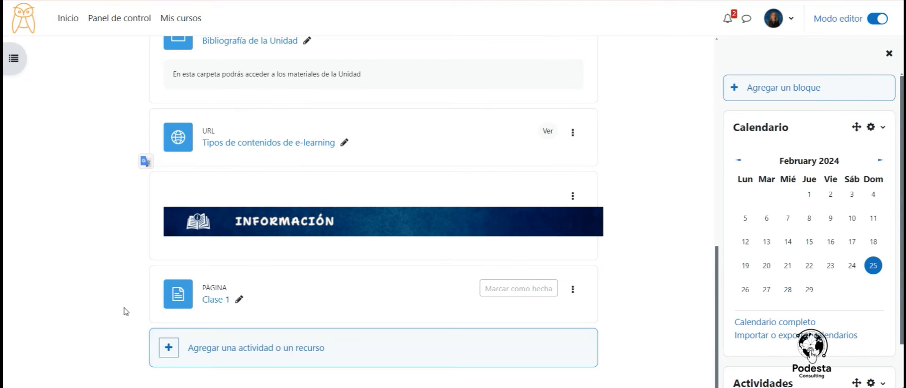
left_click(221, 304)
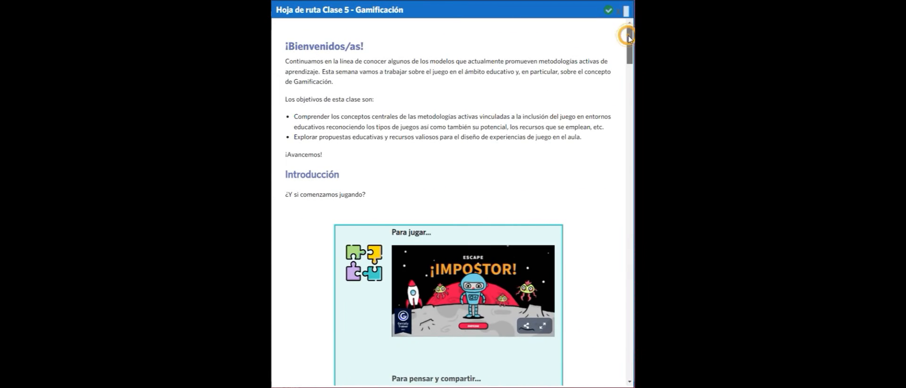
- Look through the example page "Hoja de ruta Clase 5 – Gamificación", down to its reading section
left_click_drag(631, 38, 632, 157)
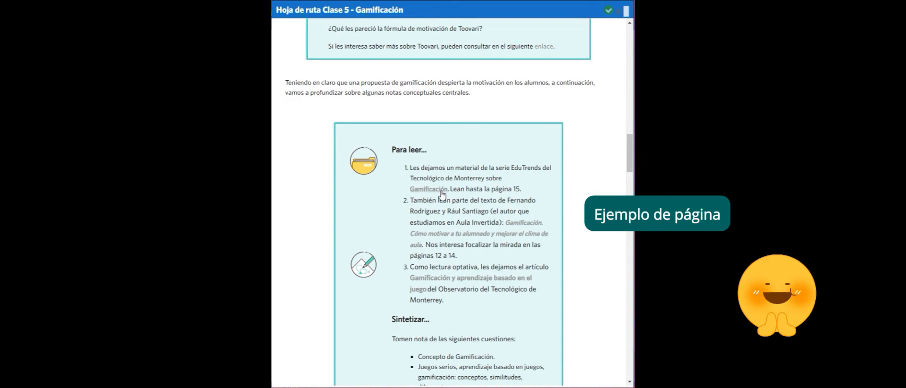
left_click_drag(631, 163, 627, 197)
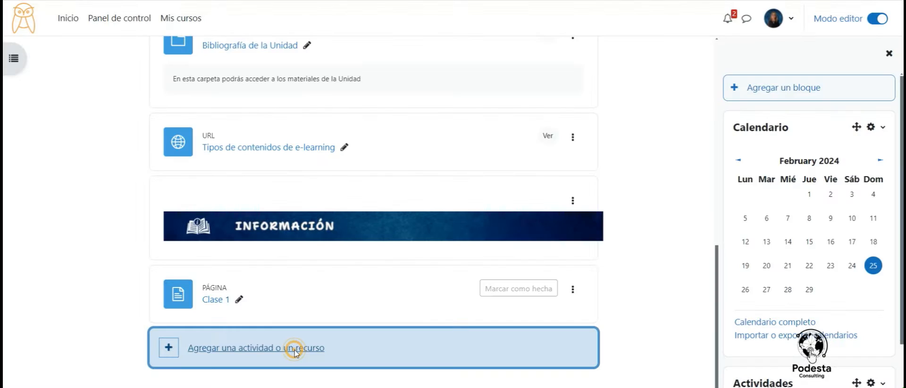
- Add a Libro resource to Tema 1 and name it "La enseñanza en el Nivel Inicial"
left_click(294, 348)
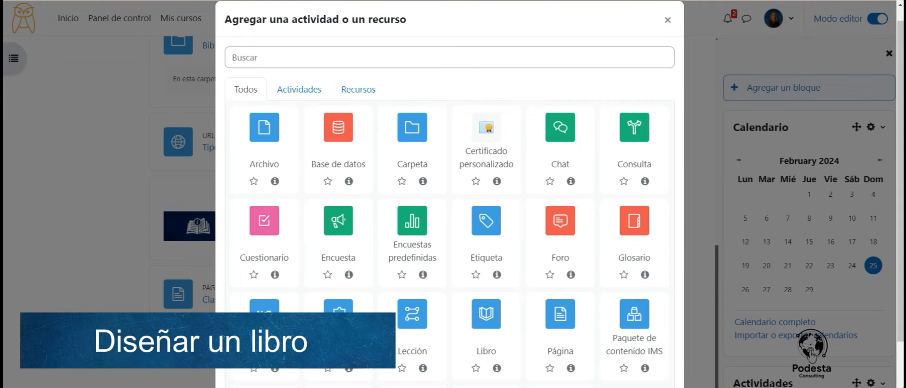
left_click(347, 93)
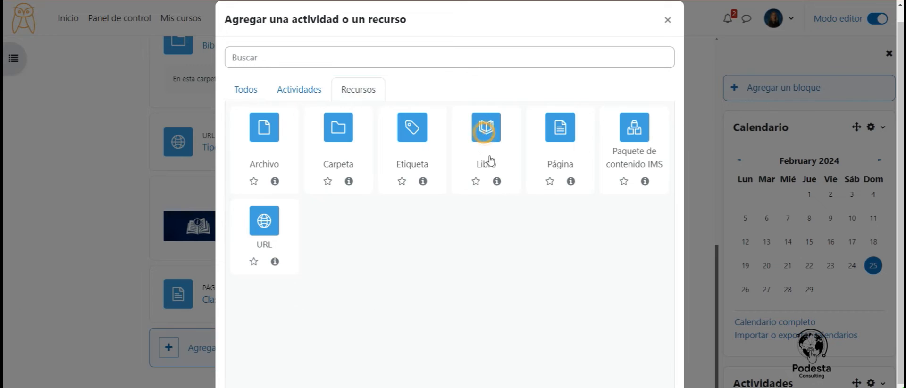
left_click(486, 132)
scroll(378, 170, "down", 2)
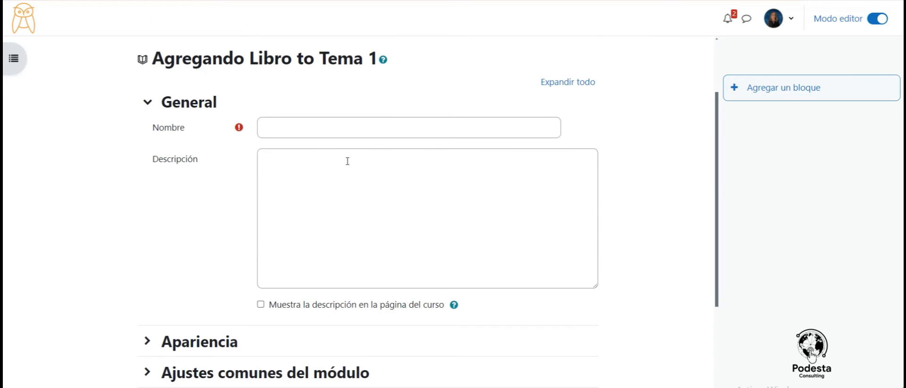
left_click(308, 130)
type("La enseñanza en el Nivel Inicial")
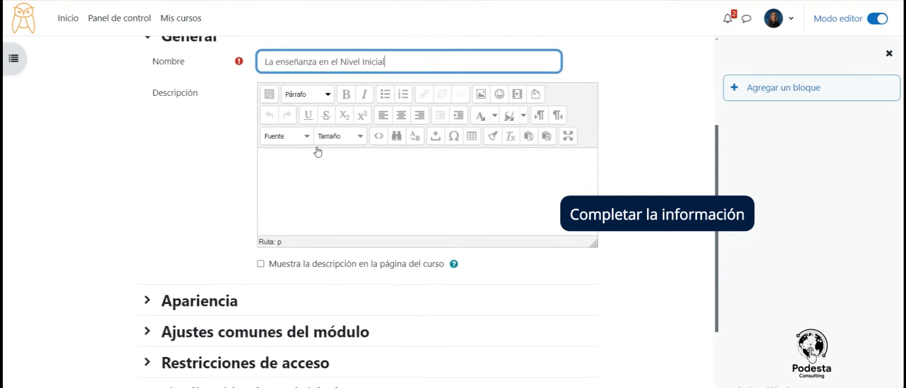
- In the book's appearance settings, set chapter numbering to Viñetas and enable Títulos personalizados
scroll(214, 134, "down", 4)
left_click(214, 135)
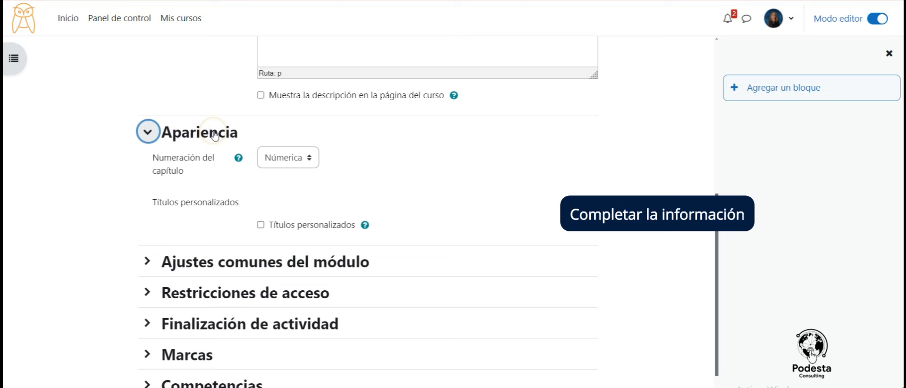
left_click(270, 154)
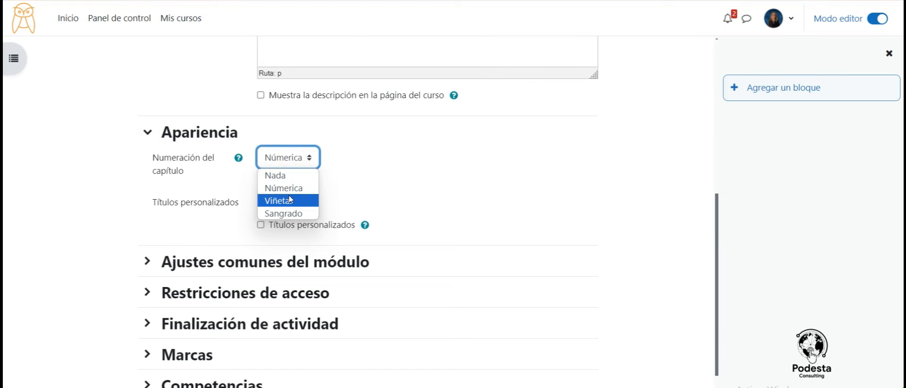
left_click(290, 199)
scroll(299, 197, "down", 1)
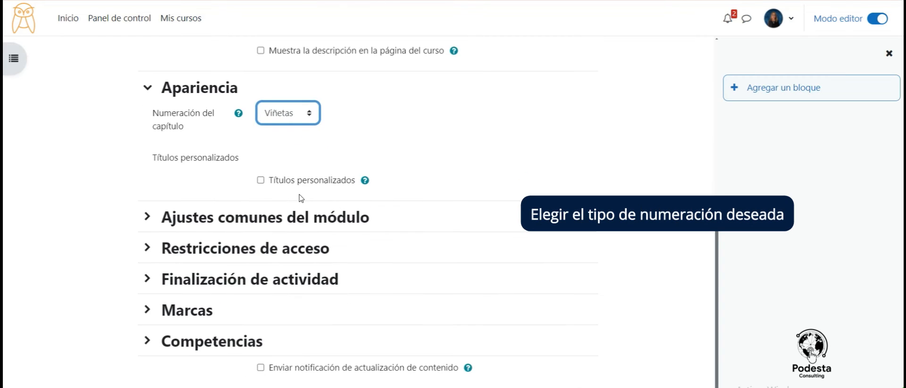
left_click(261, 178)
- Set the book's completion tracking to show it as completed when conditions are met, and save, returning to the course
scroll(313, 255, "down", 1)
left_click(306, 224)
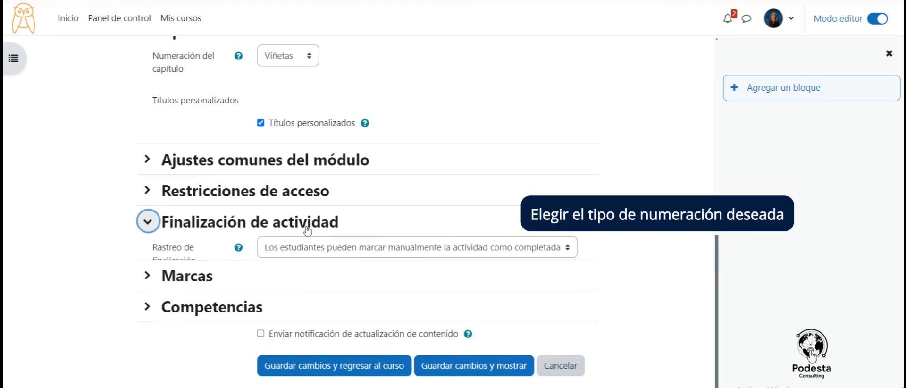
left_click(356, 253)
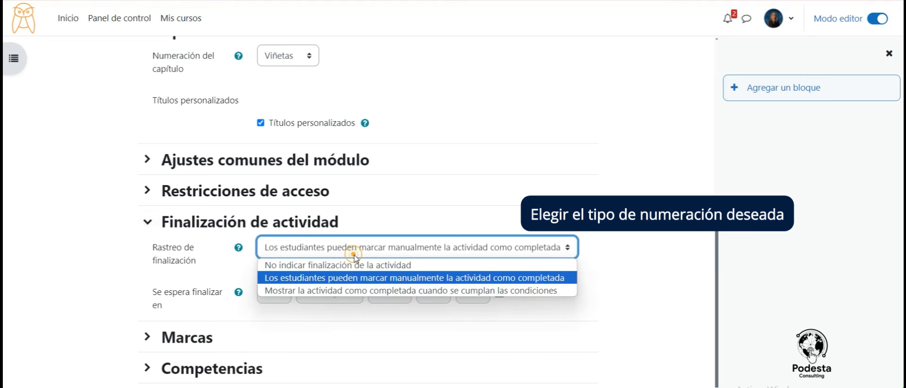
left_click(350, 289)
scroll(306, 315, "down", 2)
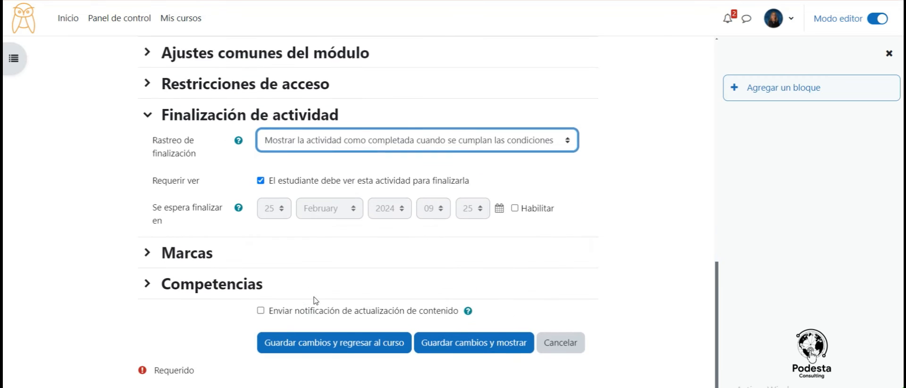
left_click(376, 346)
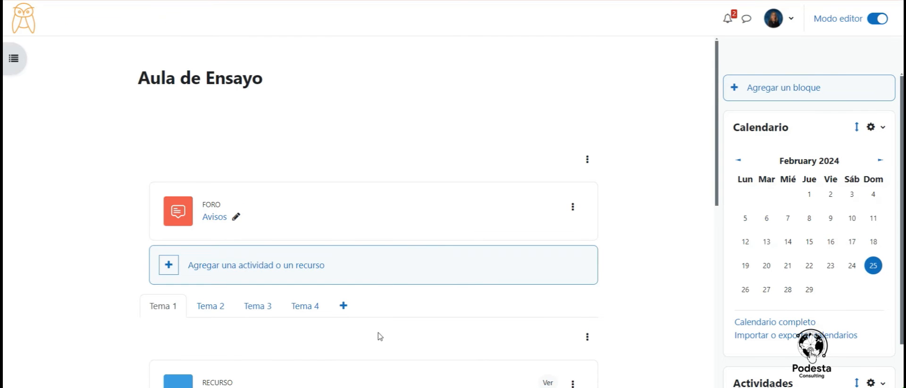
- Open the book "La enseñanza en el Nivel Inicial" and save its first chapter, "Introducción", with the content "Desarrollo del tema"
scroll(342, 240, "down", 2)
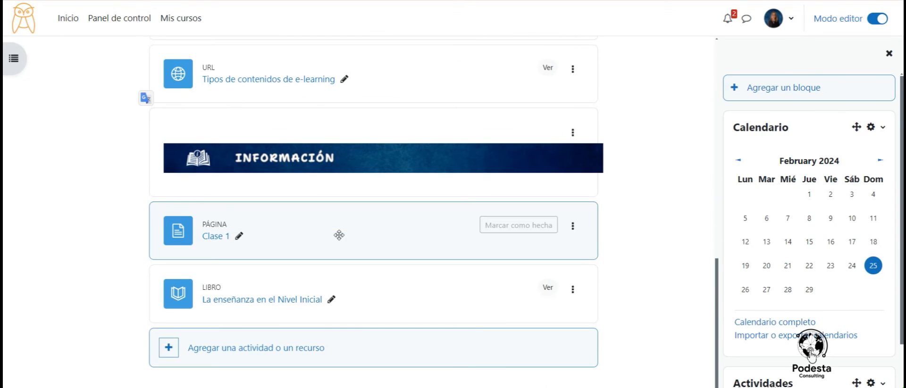
left_click(216, 302)
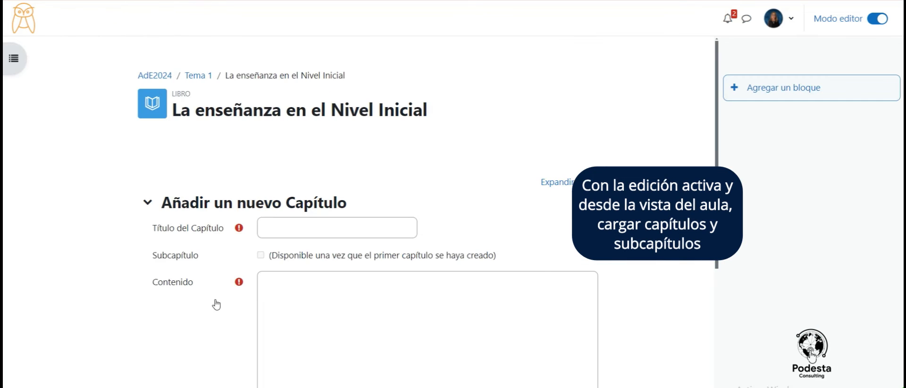
left_click(299, 231)
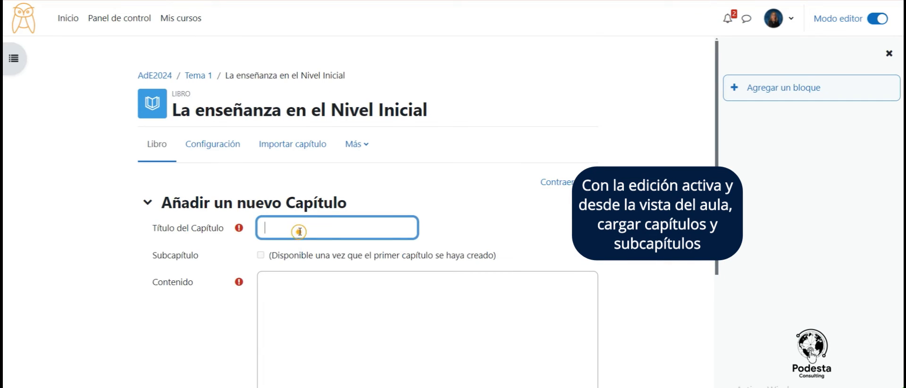
type("Introducción")
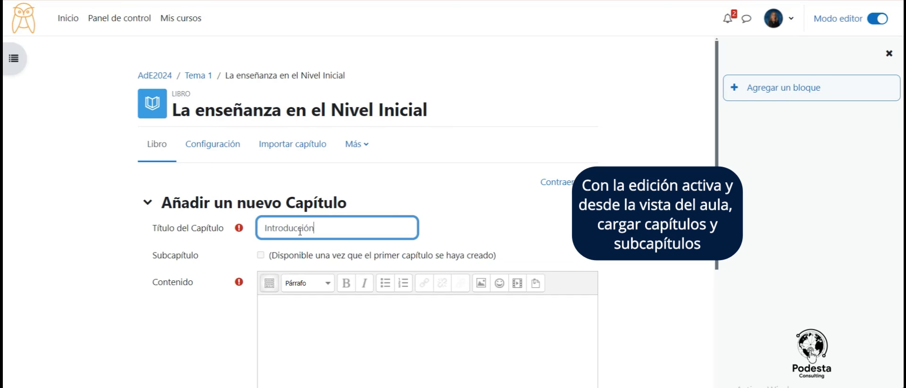
scroll(304, 242, "down", 1)
left_click(302, 268)
type("Desarrollo del tema")
scroll(400, 236, "down", 4)
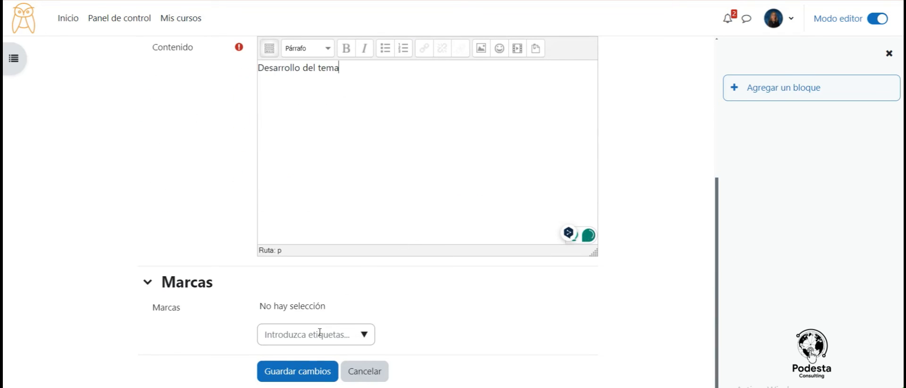
left_click(303, 367)
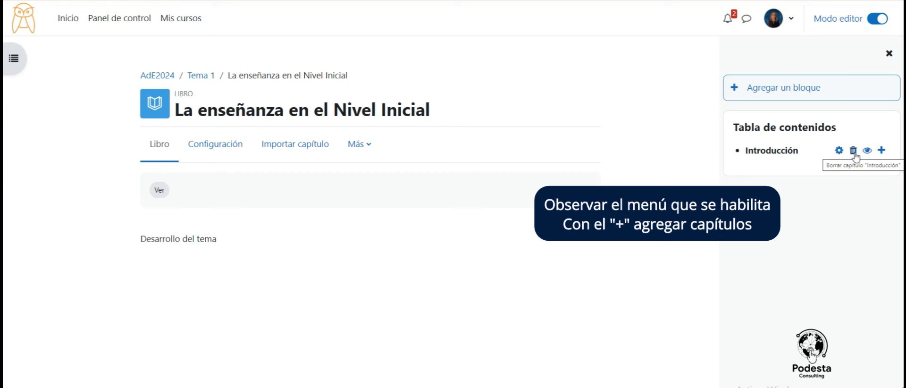
- Add a chapter titled "El número" after Introducción, with the content "Desarrollo del tema...", and save it
left_click(882, 151)
left_click(302, 255)
type("E")
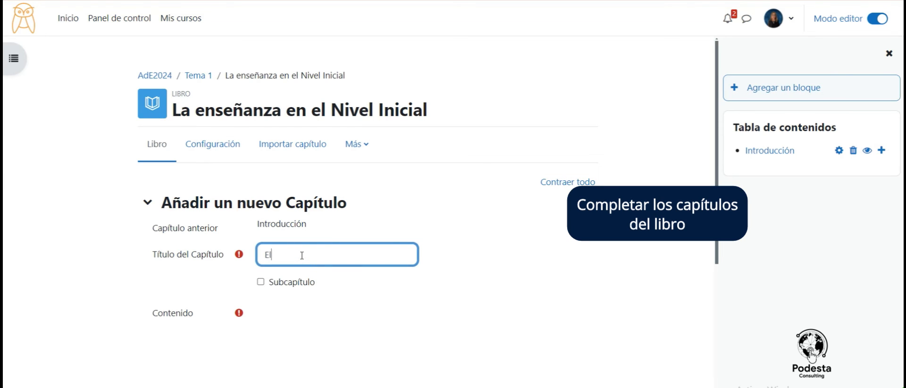
type("l número")
scroll(300, 298, "down", 2)
left_click(304, 269)
type("Desarrp")
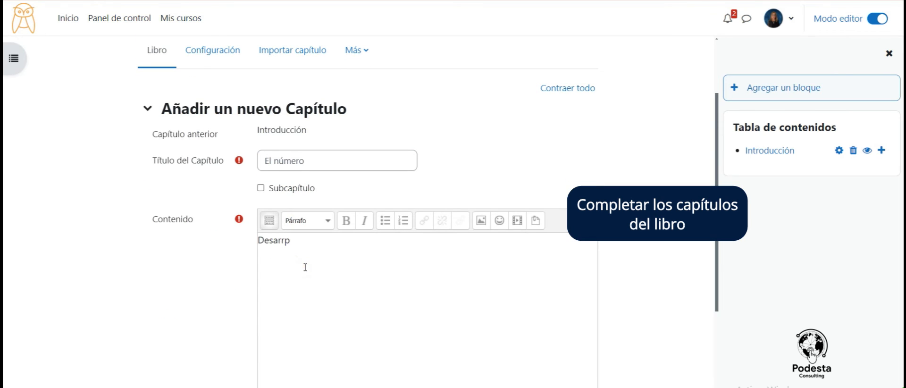
type("llo del tema...")
scroll(331, 284, "down", 5)
left_click(298, 340)
- Add a chapter titled "El espacio" after El número, with the content "Desarrollo del tema...", and save it
left_click(882, 163)
left_click(262, 253)
type("El espacio")
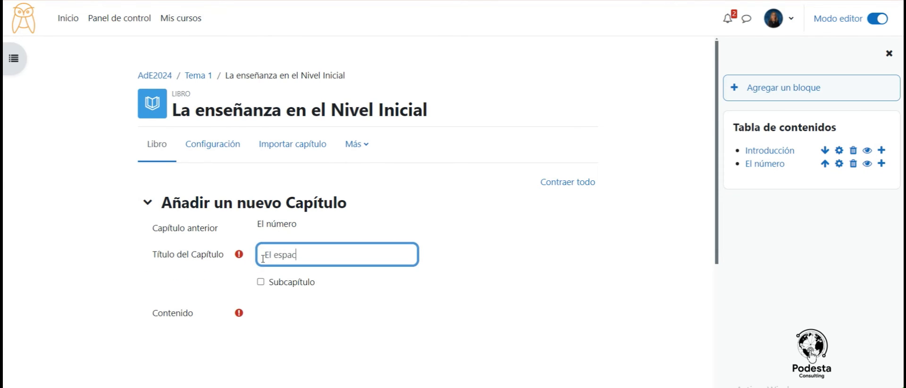
scroll(284, 275, "down", 5)
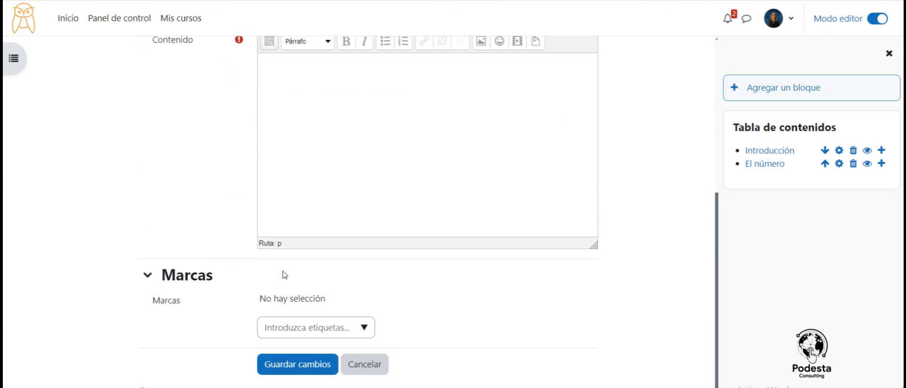
left_click(303, 355)
left_click(365, 112)
type("Desarrollo del tema...")
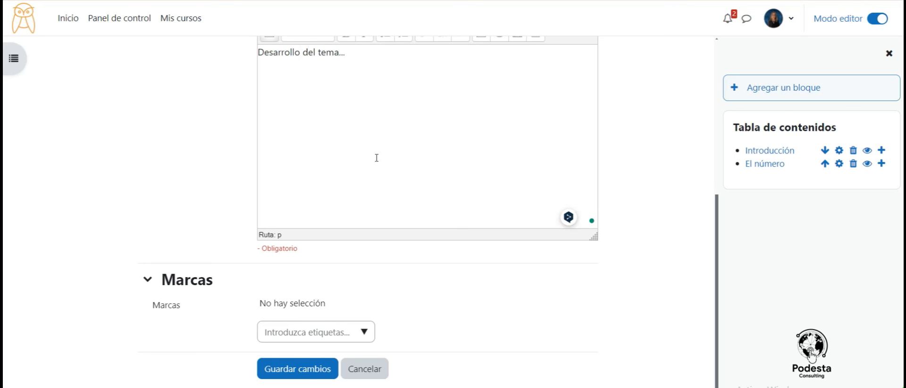
left_click(306, 369)
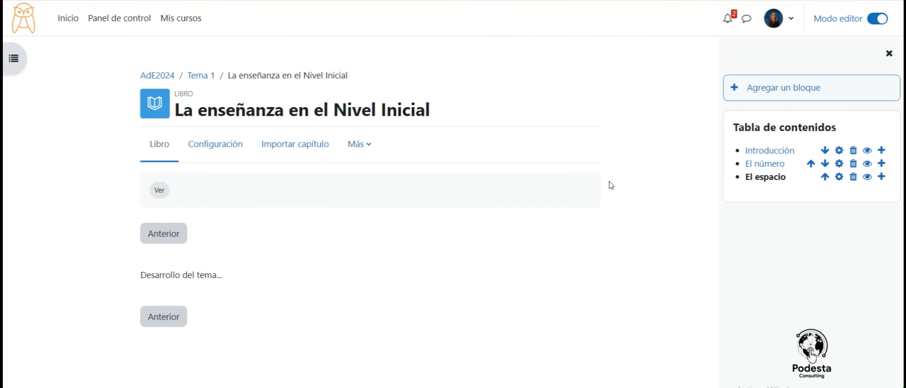
- Add a subchapter titled "Análisis didáctico" under El espacio, with the content "Desarrollo del tema", and save it
left_click(882, 177)
left_click(260, 281)
left_click(283, 255)
type("Análisis d")
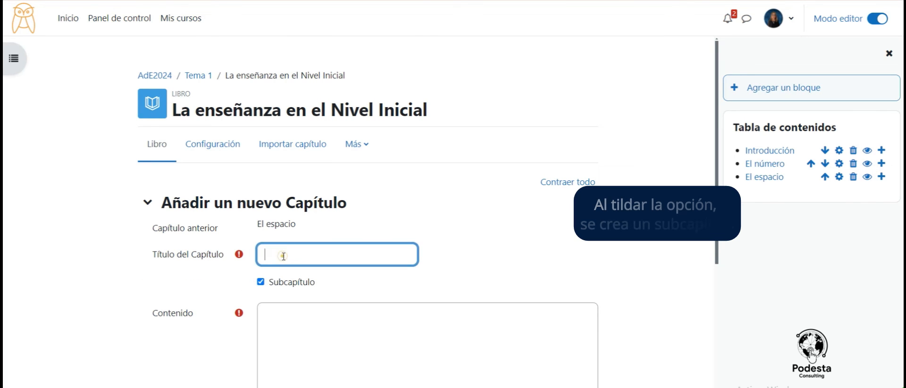
left_click(297, 336)
type("D")
scroll(330, 322, "down", 6)
left_click(297, 343)
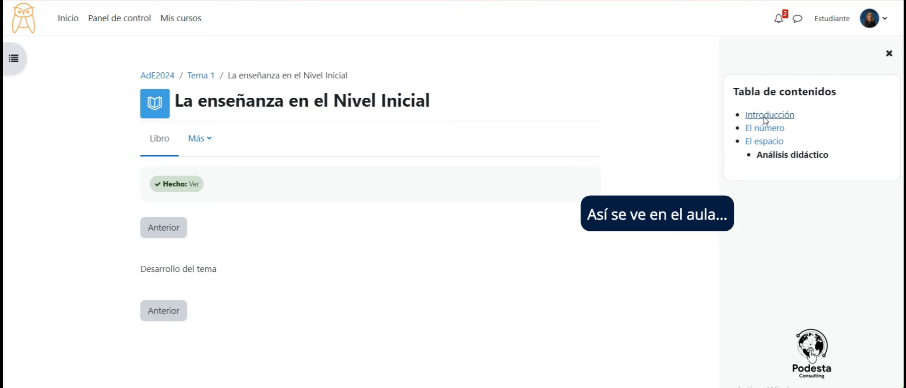
- View the book's Introducción and El número chapters as a student, and look over the example book's introduction
left_click(762, 117)
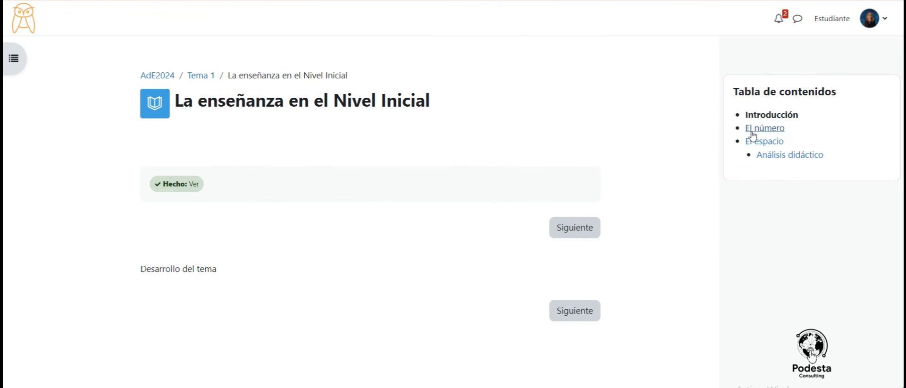
left_click(751, 134)
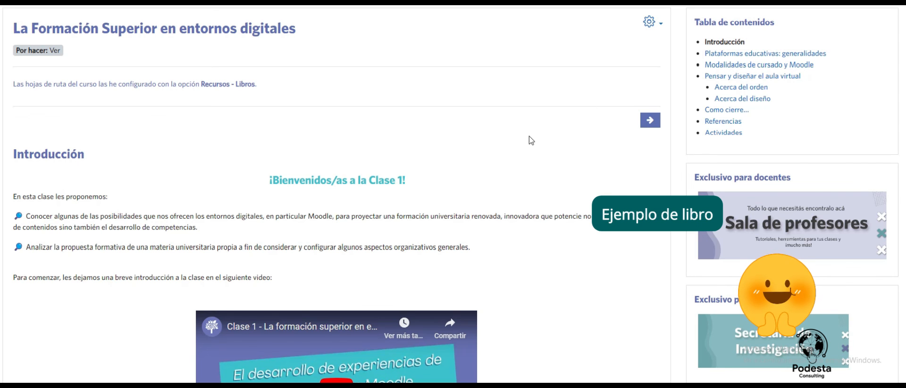
scroll(121, 161, "down", 3)
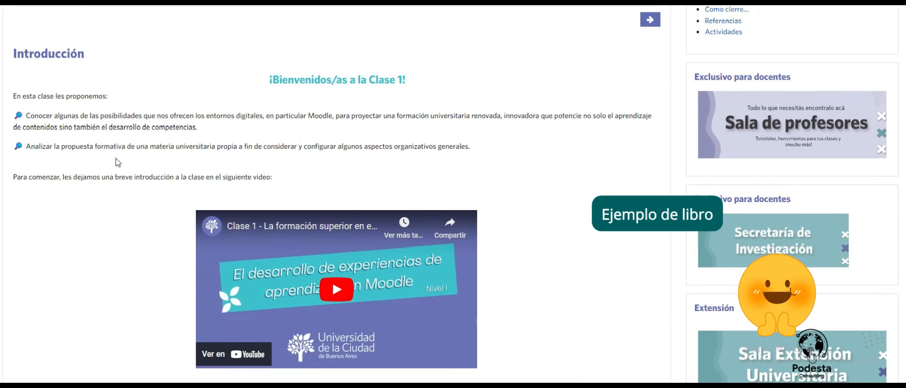